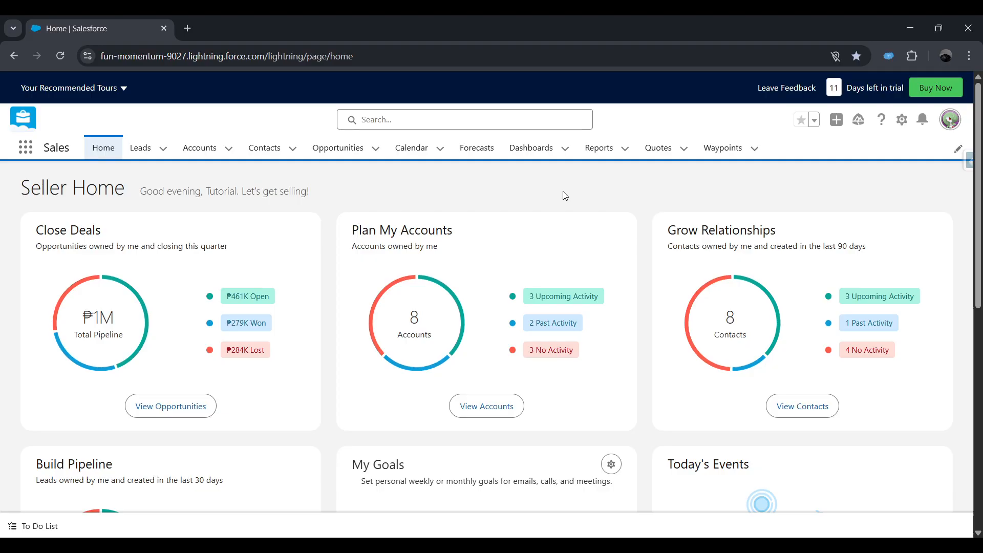
# Open Salesforce Setup and go to the Flows page under Process Automation
pyautogui.click(900, 126)
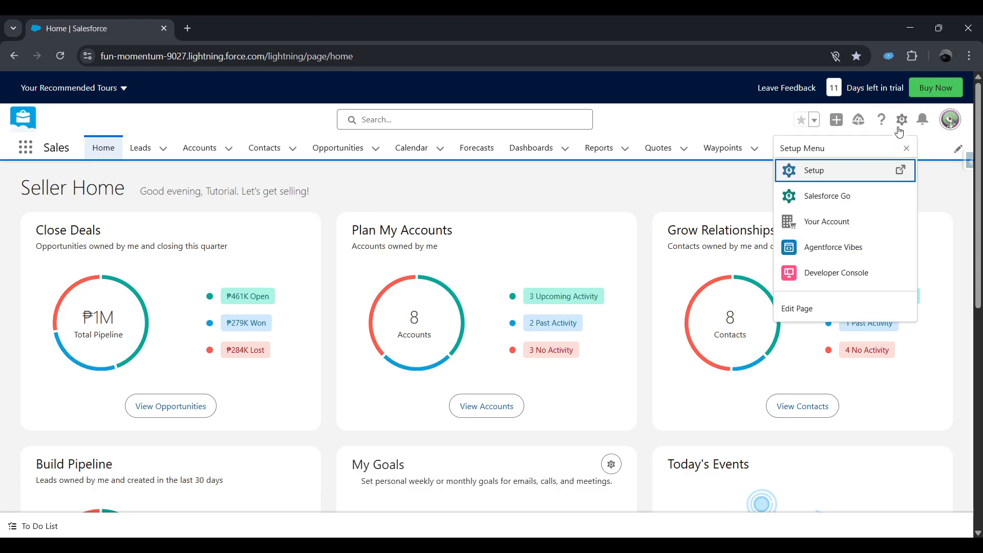
pyautogui.click(869, 169)
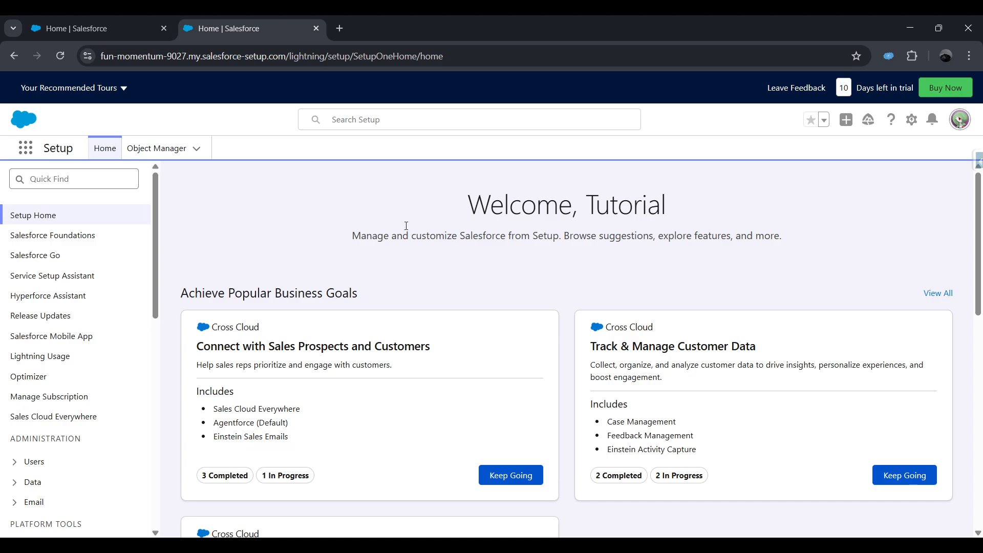
pyautogui.click(131, 183)
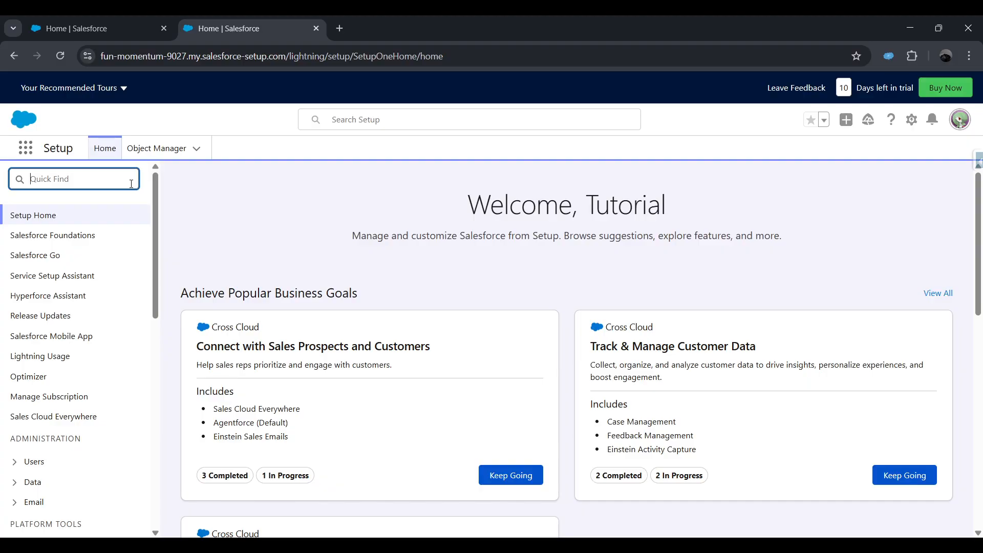
pyautogui.write('l')
pyautogui.write('Flows')
pyautogui.click(45, 240)
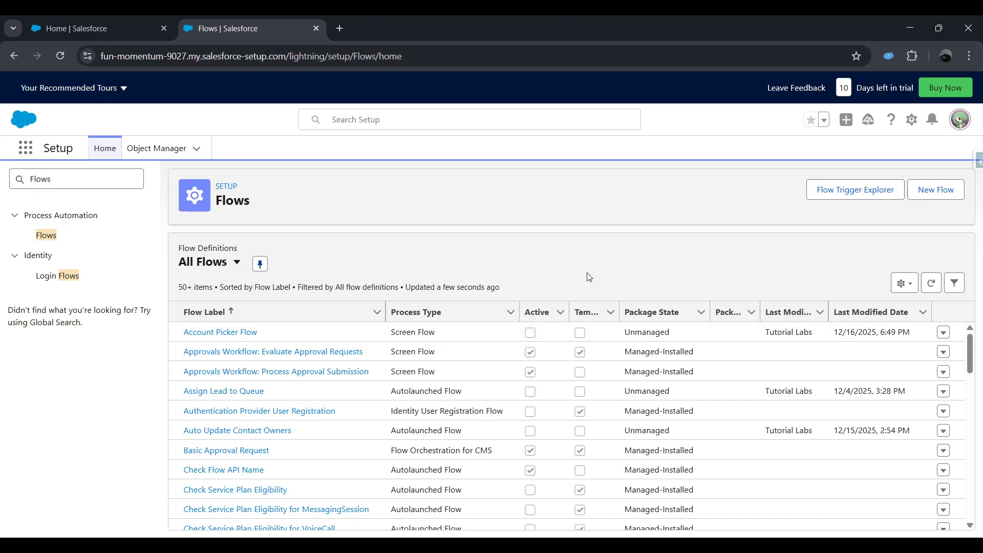
# Create a record-triggered flow on the Opportunity object that triggers when a record is created or updated
pyautogui.click(935, 189)
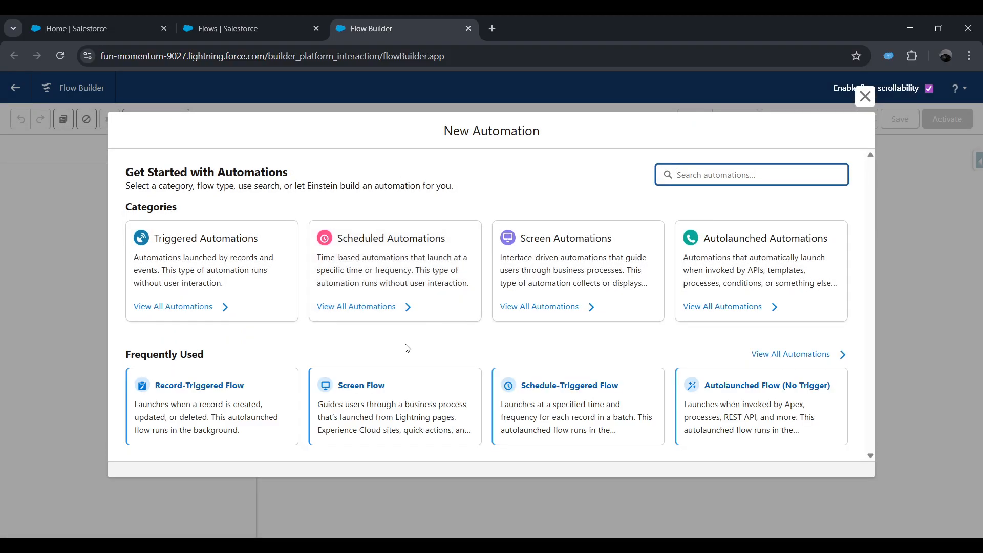
pyautogui.click(266, 385)
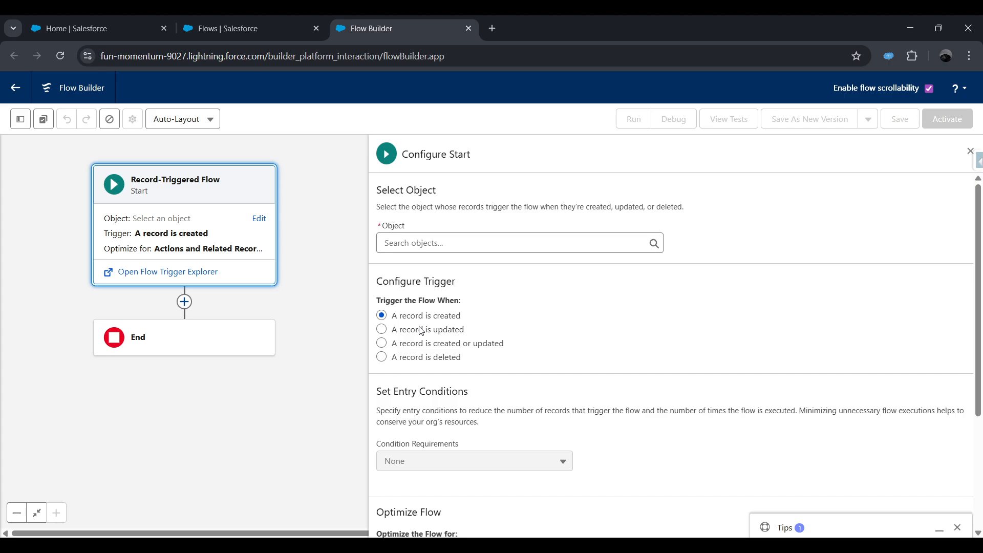
pyautogui.click(482, 248)
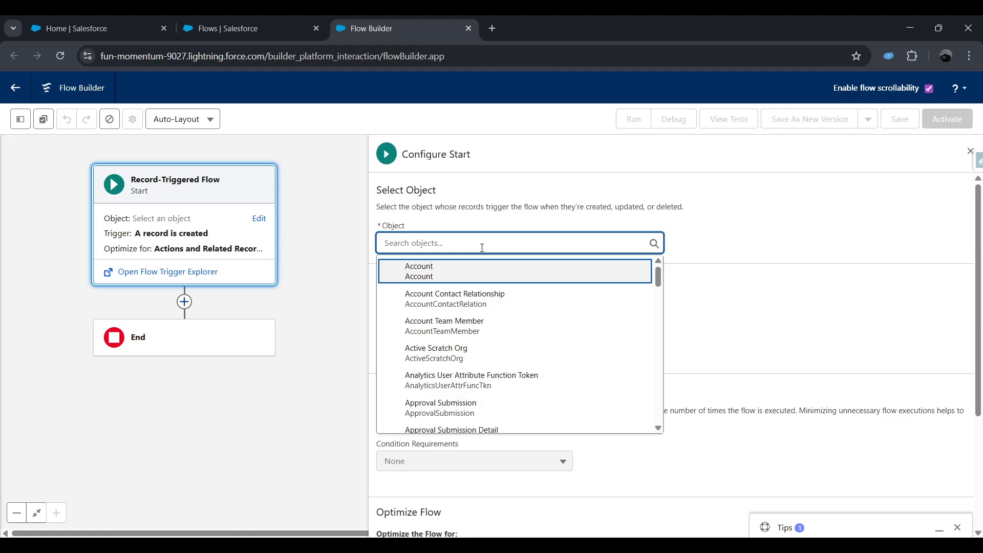
pyautogui.write('oppo')
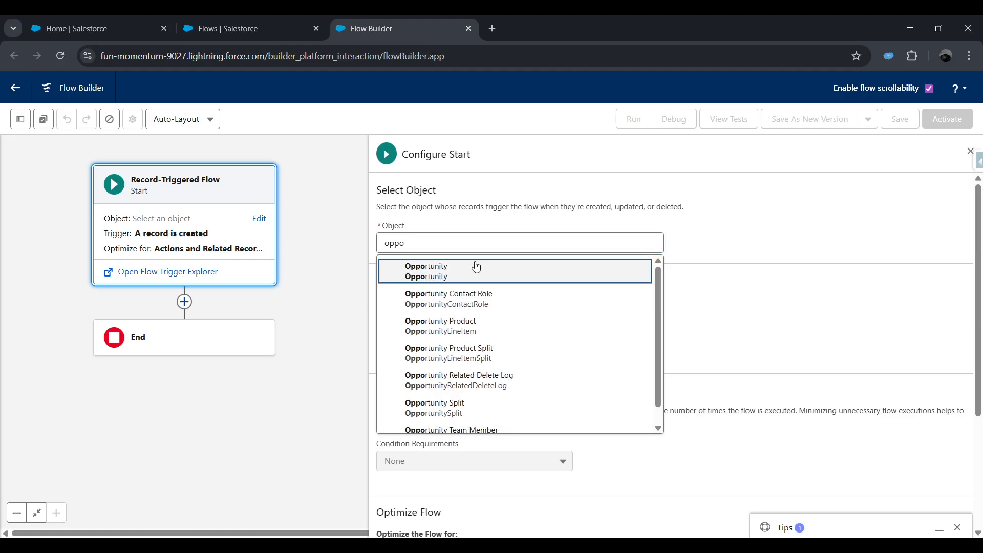
pyautogui.click(476, 266)
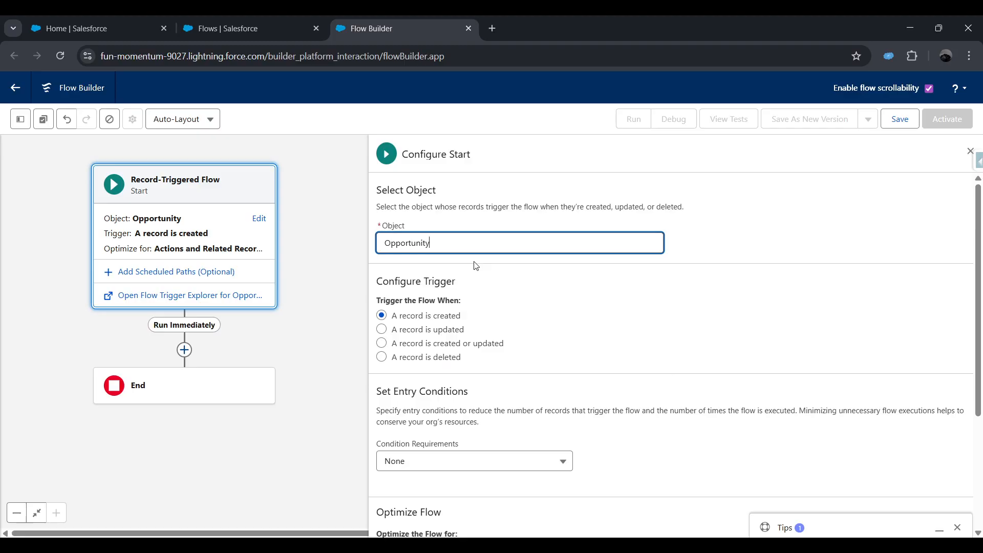
pyautogui.click(479, 346)
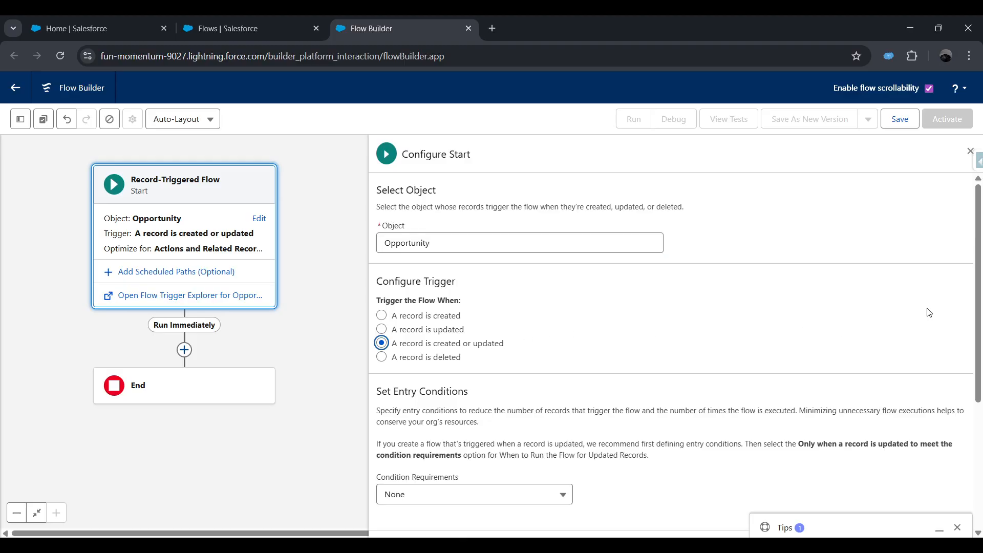
# Set the entry conditions to All Conditions Are Met (AND), with Stage Equals Closed Won
pyautogui.moveTo(978, 277); pyautogui.dragTo(980, 385)
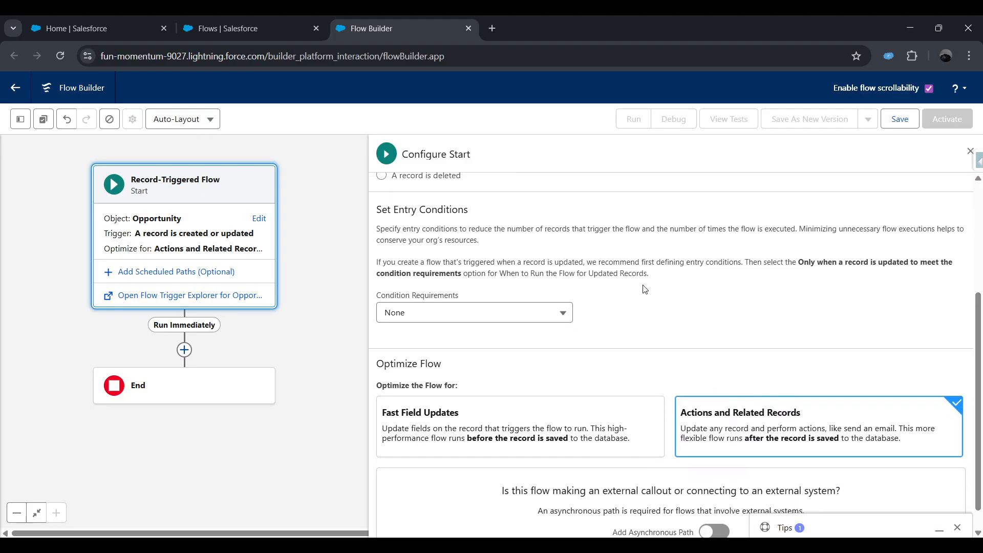
pyautogui.click(562, 310)
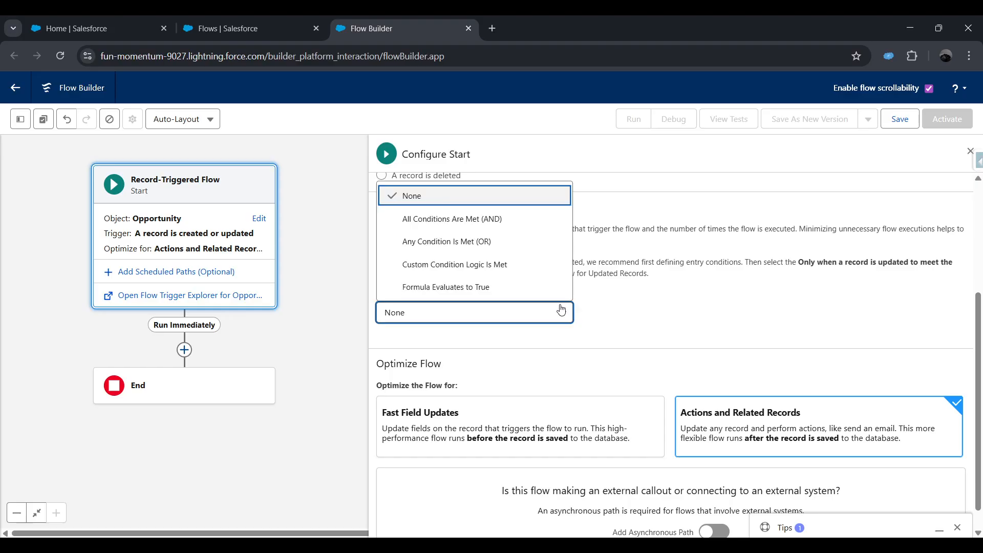
pyautogui.click(527, 220)
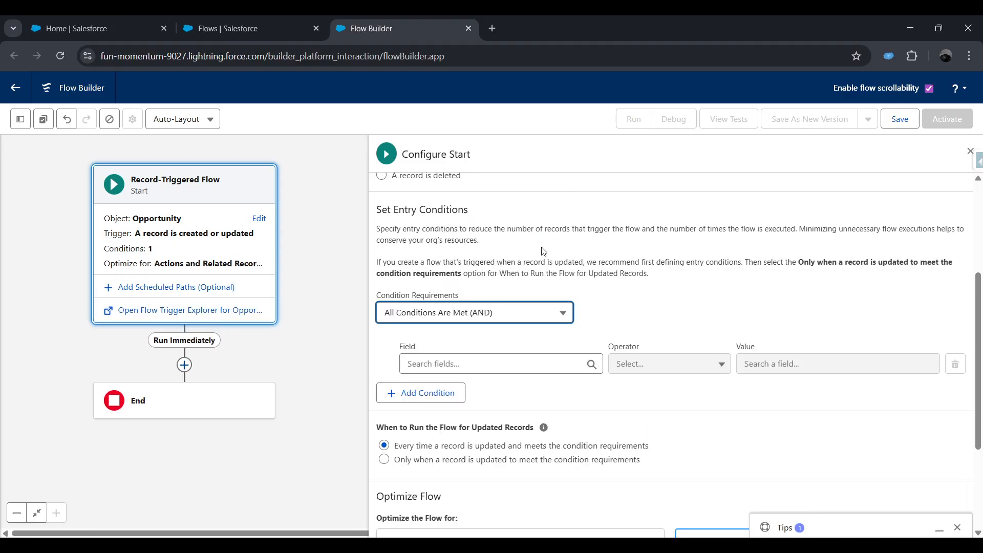
pyautogui.scroll(-1, 587, 234)
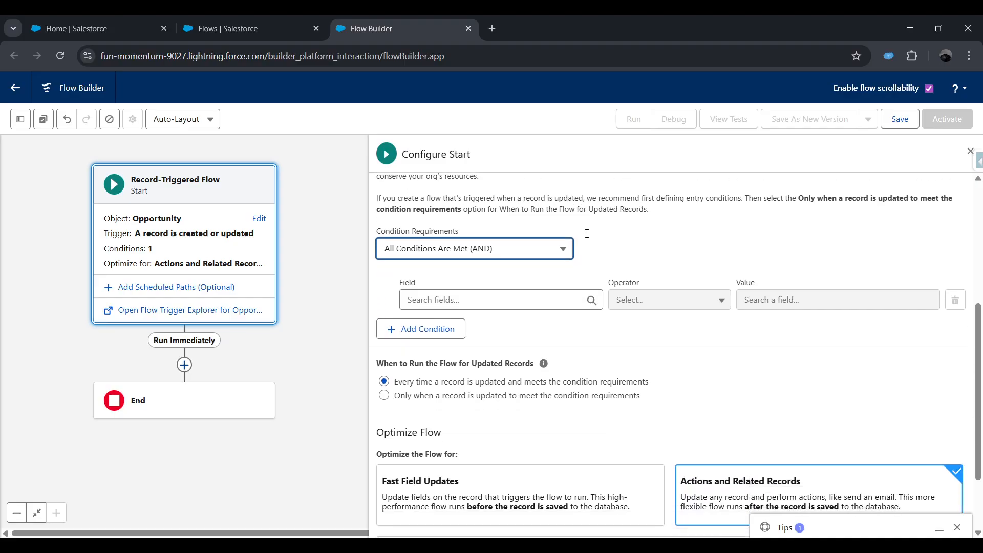
pyautogui.click(565, 302)
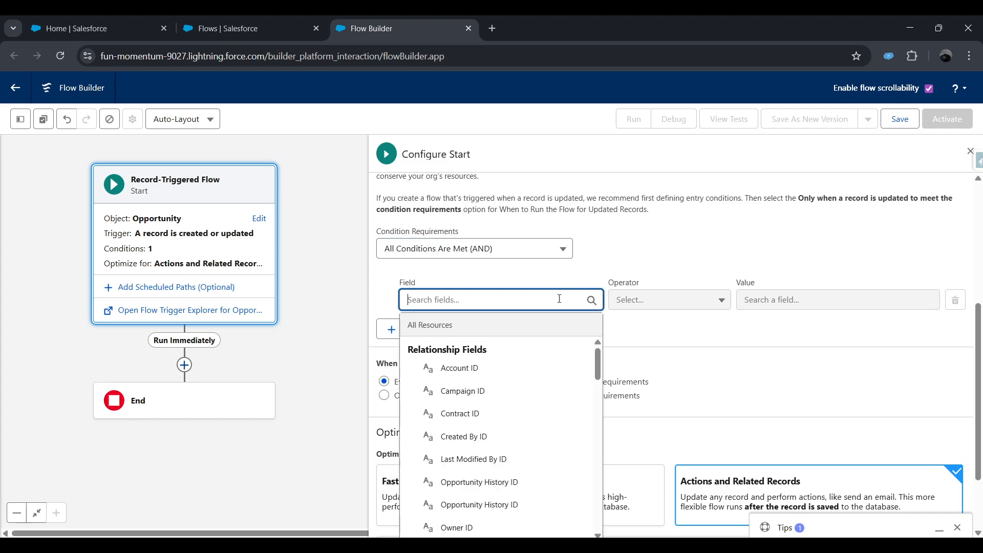
pyautogui.write('stage')
pyautogui.click(500, 408)
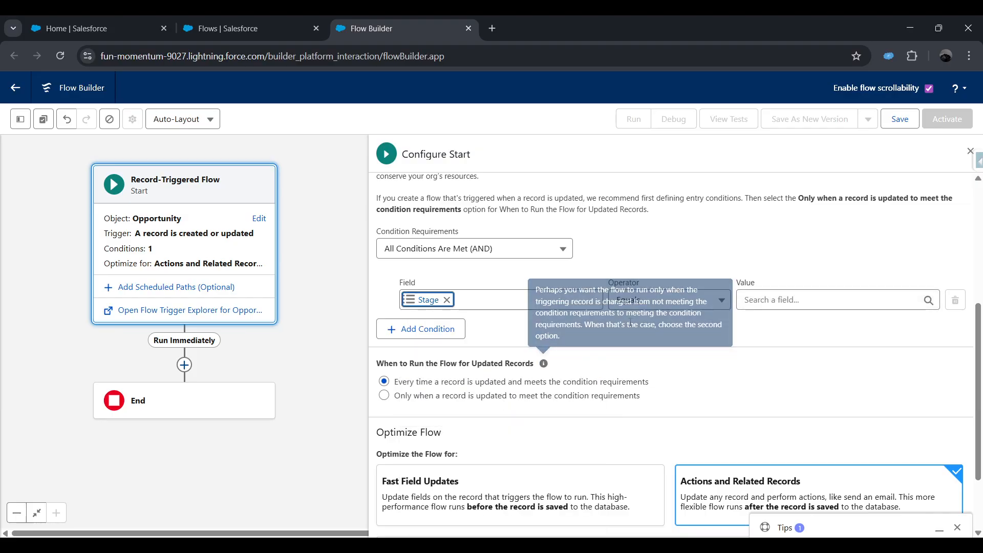
pyautogui.click(814, 308)
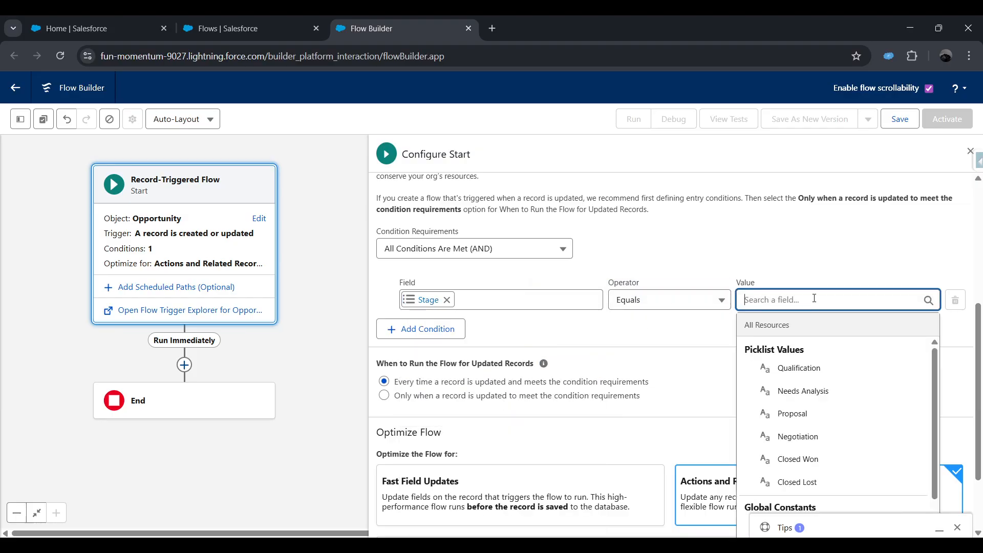
pyautogui.write('won')
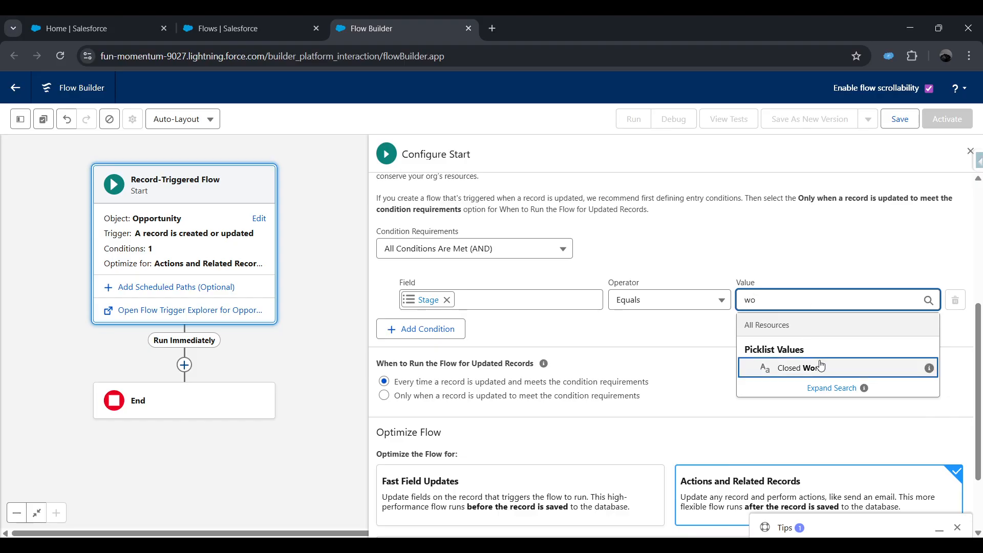
pyautogui.click(817, 367)
# Optimize the flow for Actions and Related Records and run it only when a record is updated to meet the condition requirements
pyautogui.scroll(-1, 788, 339)
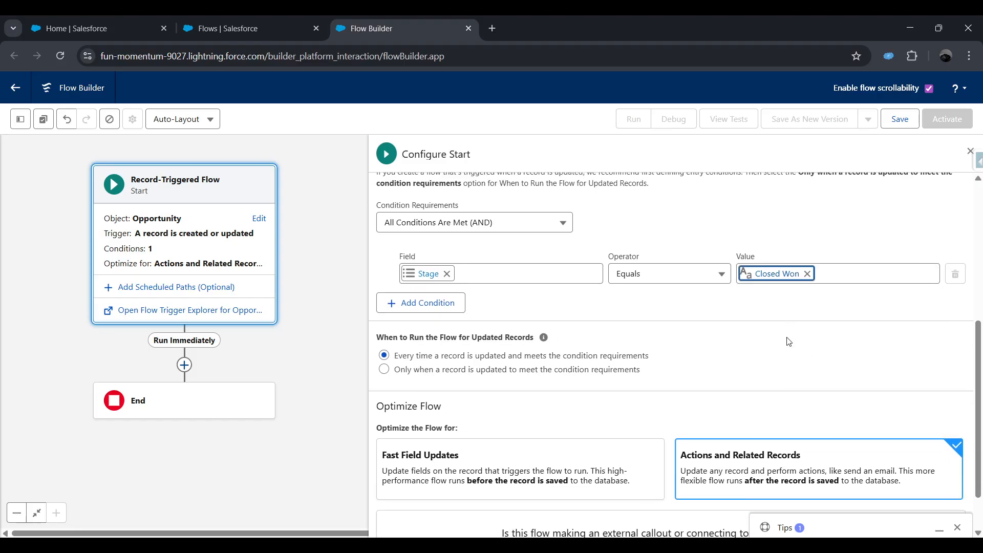
pyautogui.click(743, 447)
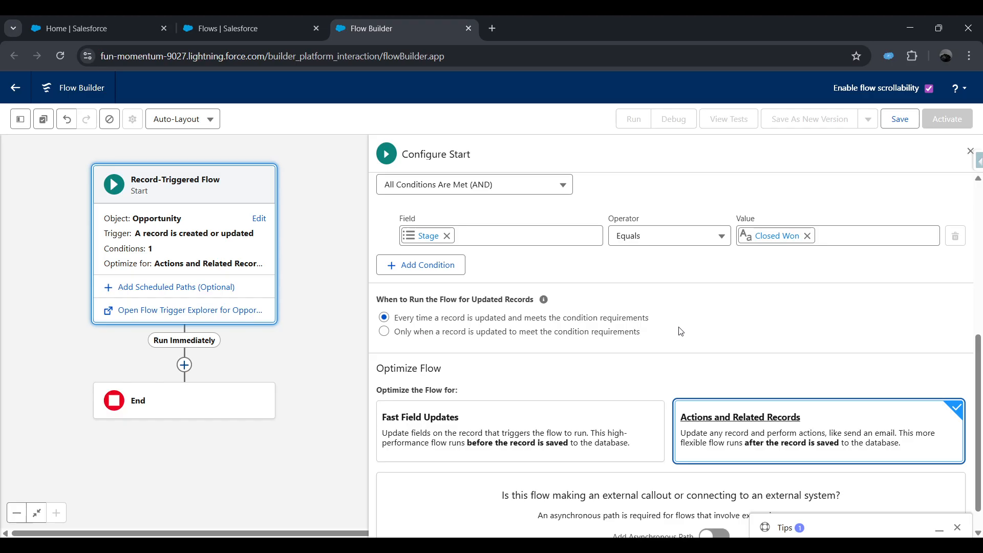
pyautogui.click(626, 332)
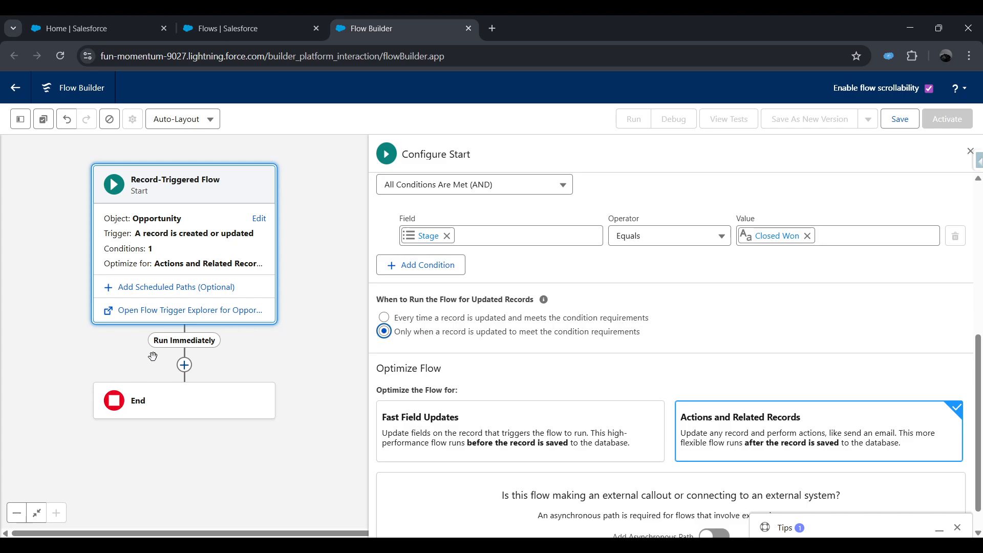
# Add an Update Records element labelled "Update Delivery Status" that uses the opportunity record that triggered the flow
pyautogui.click(183, 365)
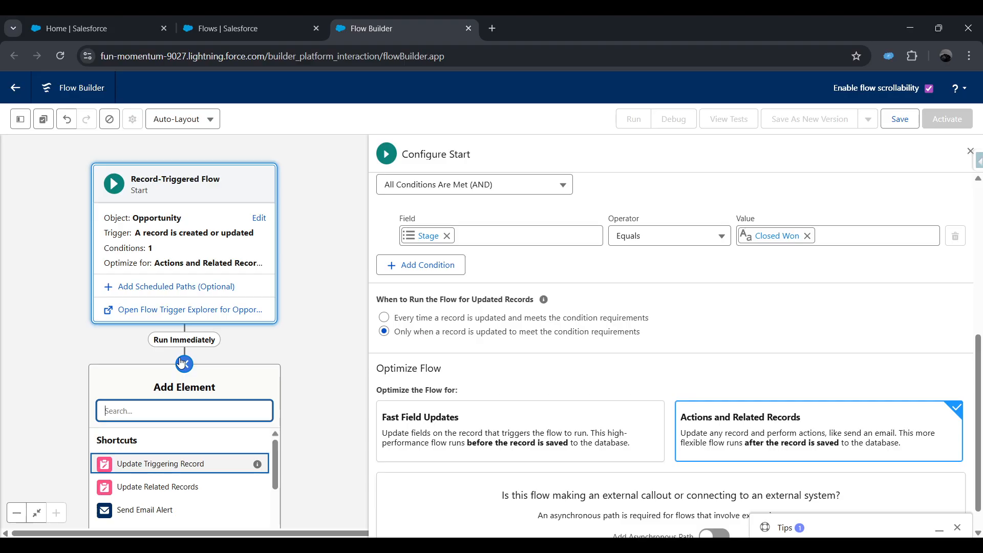
pyautogui.write('Update')
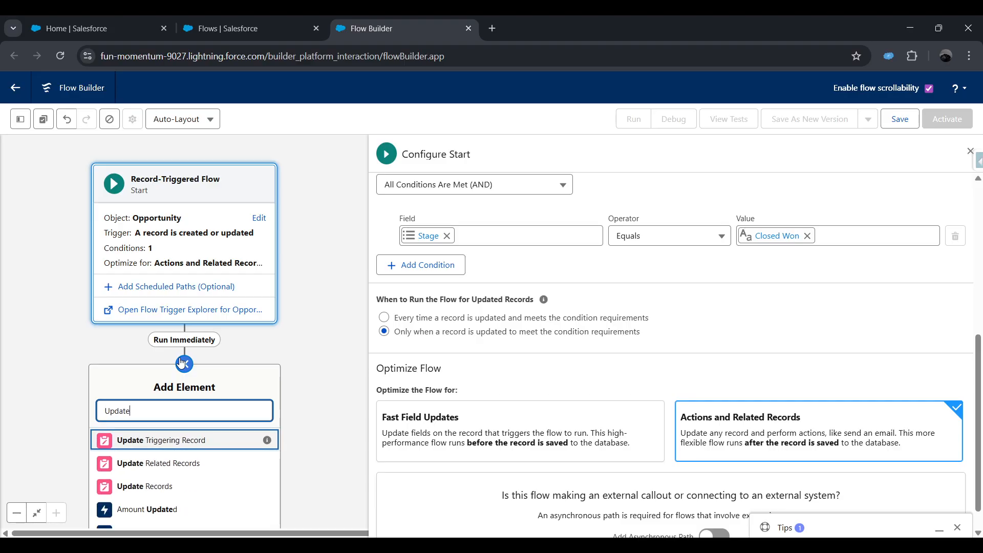
pyautogui.click(152, 489)
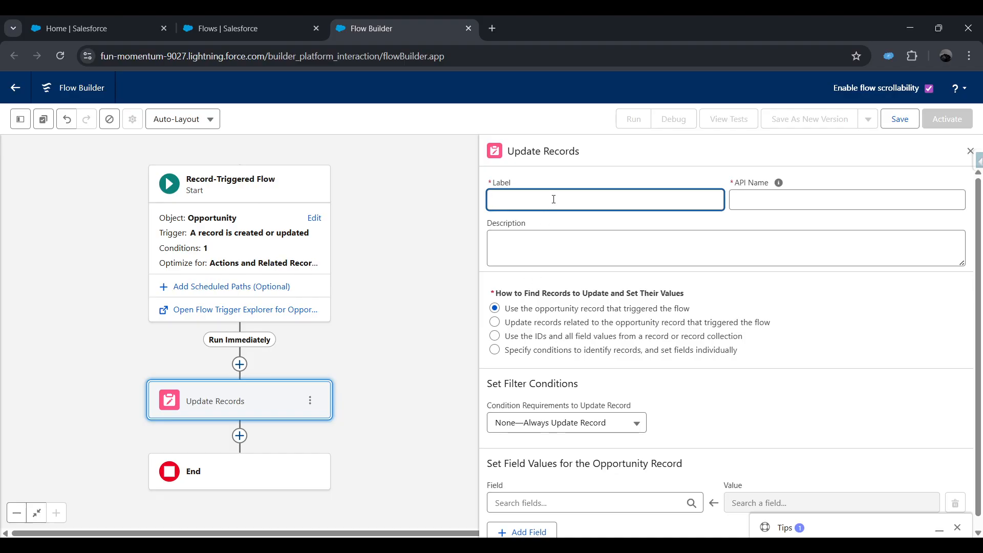
pyautogui.write('Update Delivery Status')
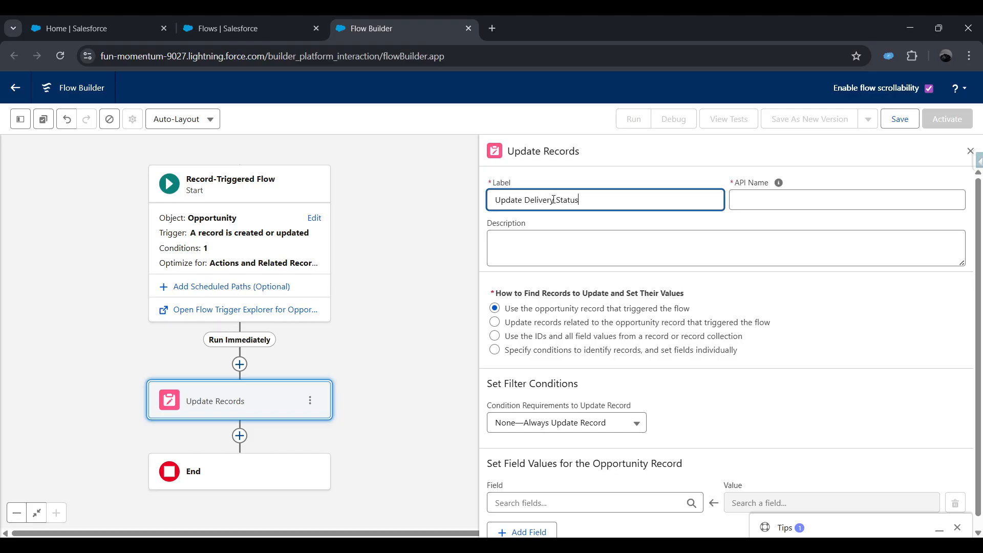
pyautogui.click(615, 311)
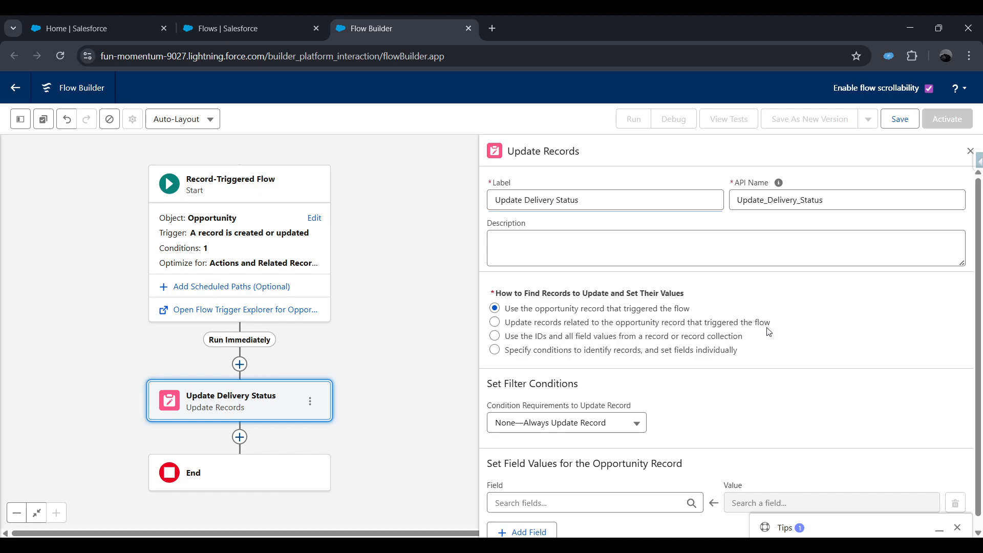
# Set the opportunity record's Delivery Status field to the value "In Progress" in the update element
pyautogui.scroll(-1, 769, 333)
pyautogui.click(632, 487)
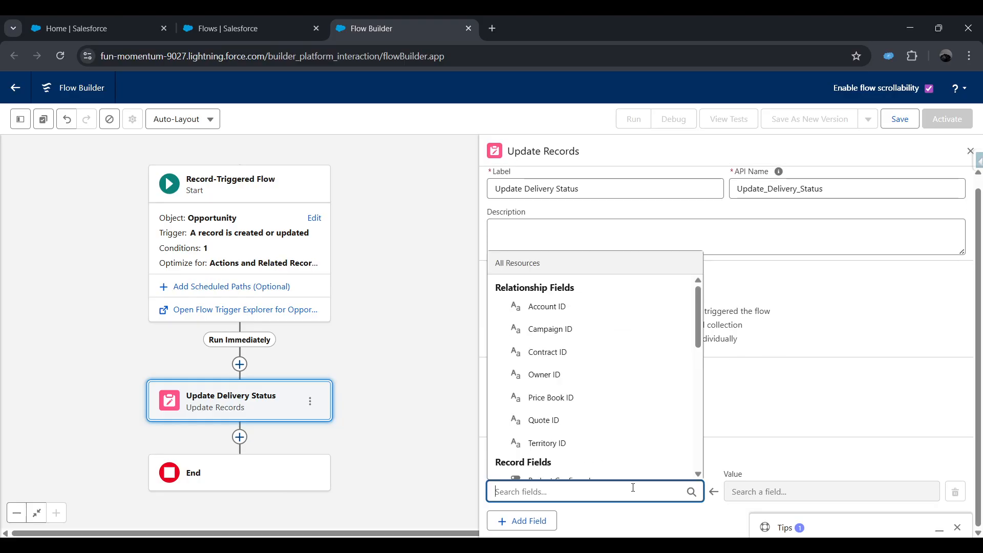
pyautogui.write('Deli')
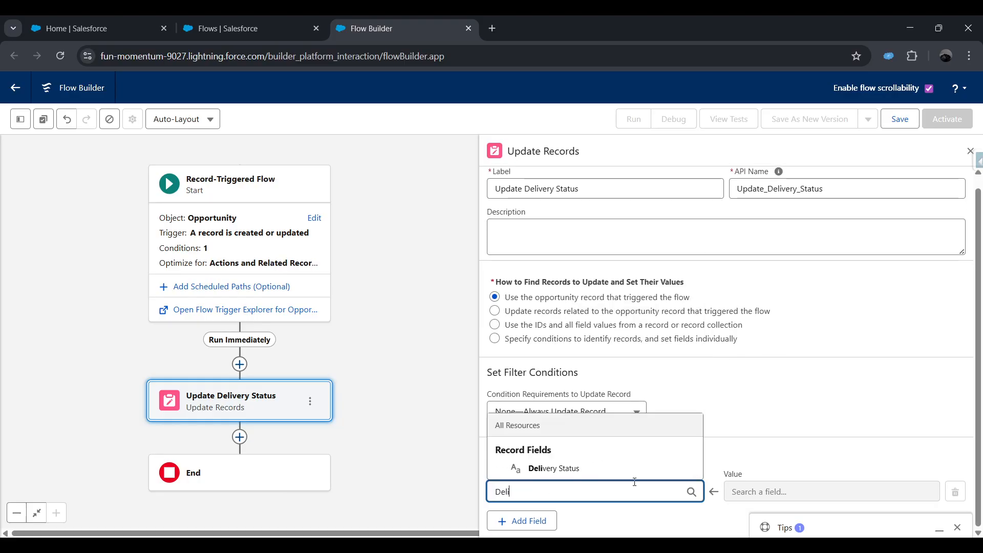
pyautogui.click(637, 468)
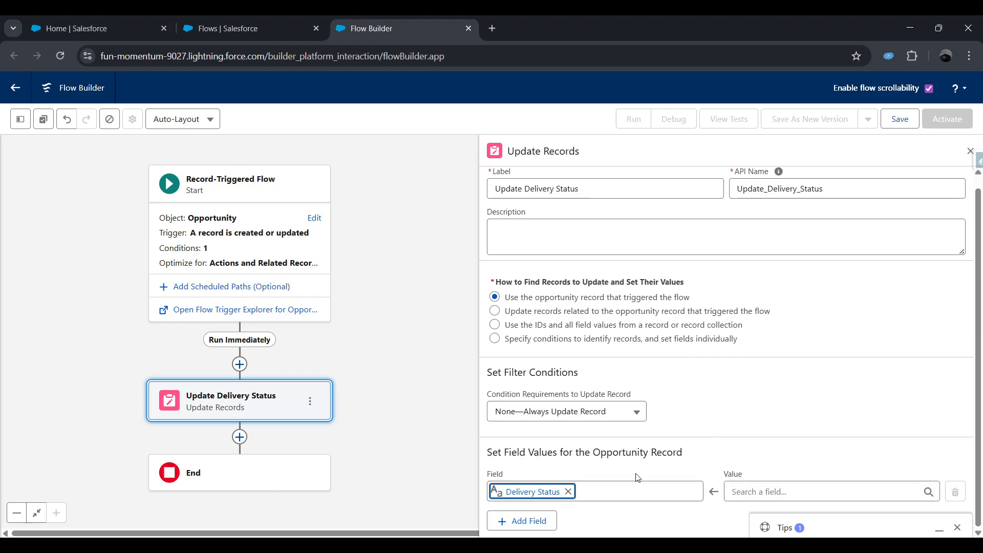
pyautogui.click(797, 491)
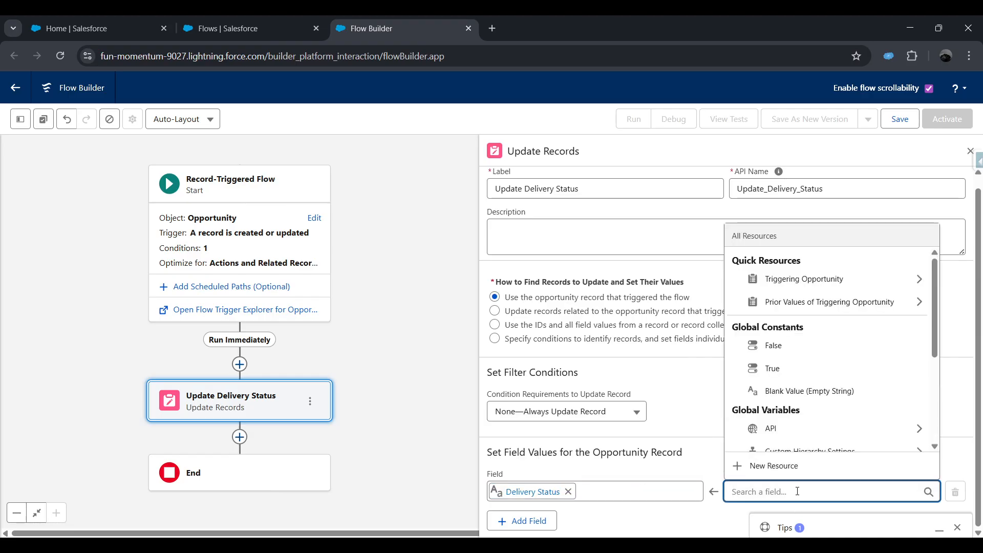
pyautogui.write('In Progress')
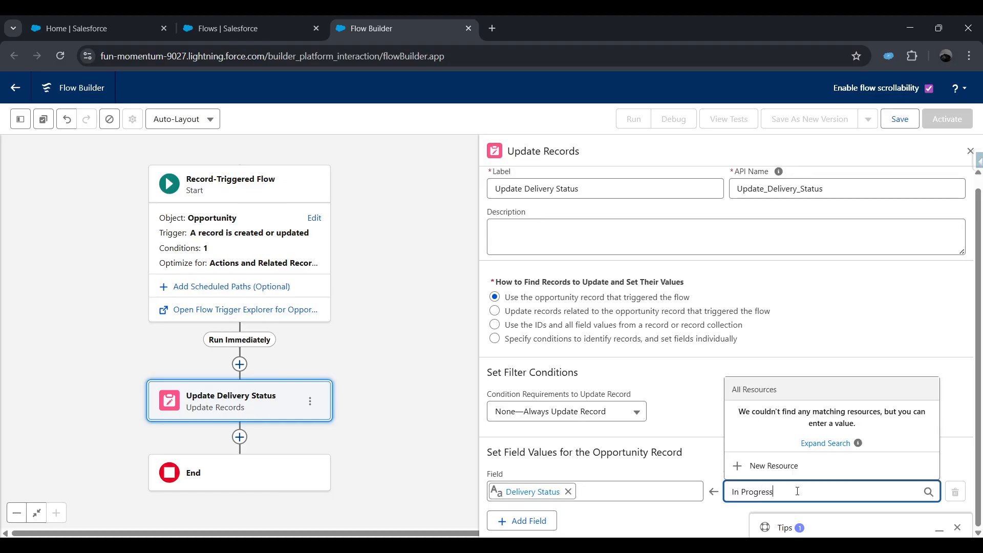
pyautogui.click(676, 380)
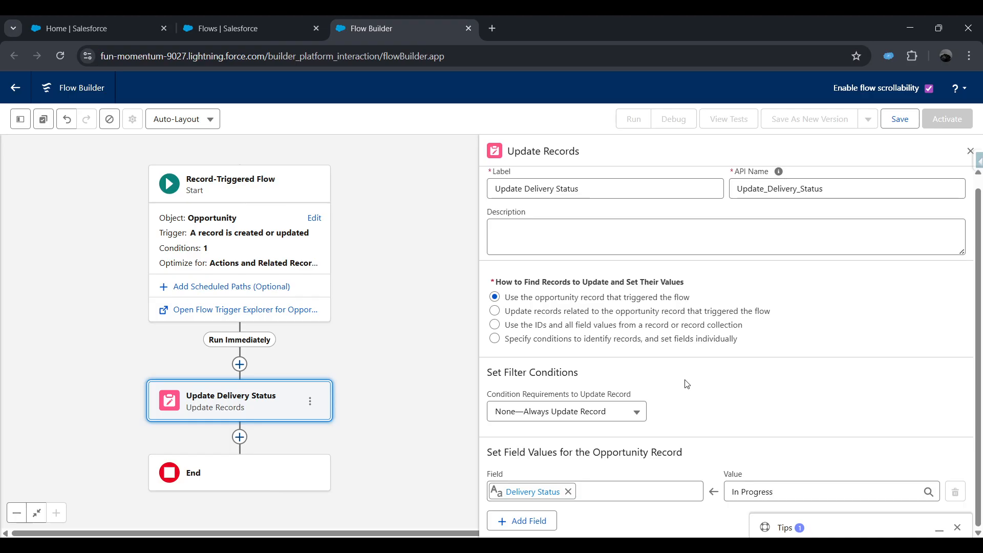
# Save the flow with the label "Auto Update Delivery on CLosed won" and activate it
pyautogui.click(900, 118)
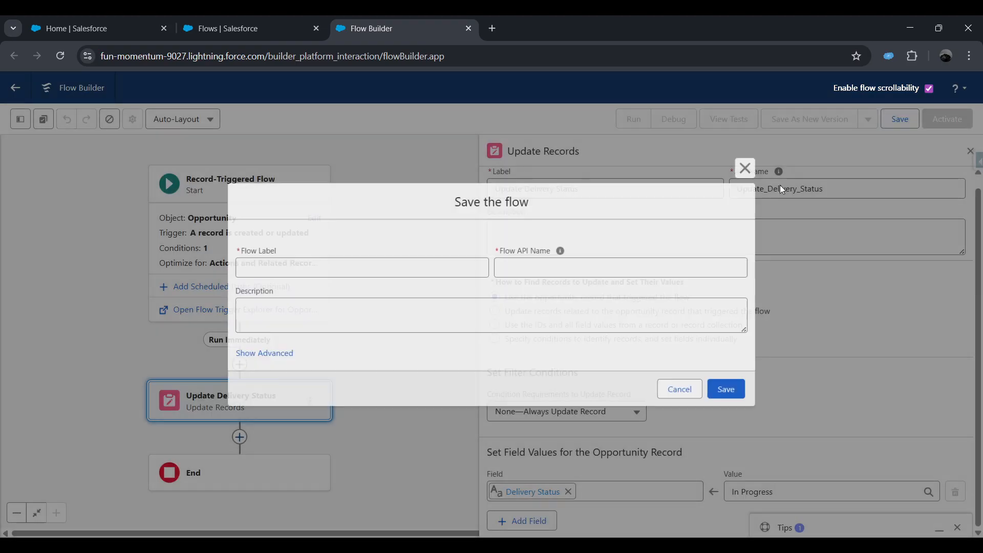
pyautogui.click(410, 258)
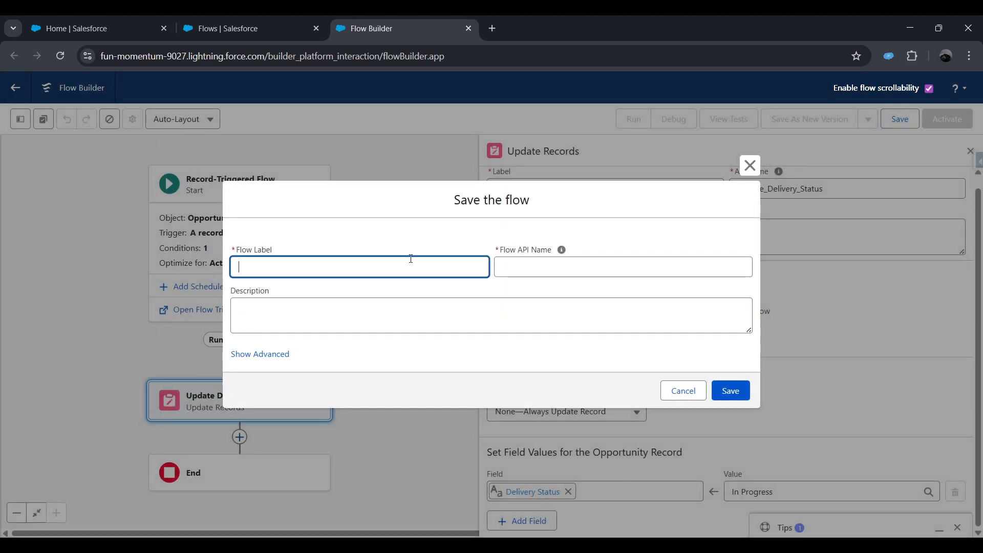
pyautogui.write('Auto Upda')
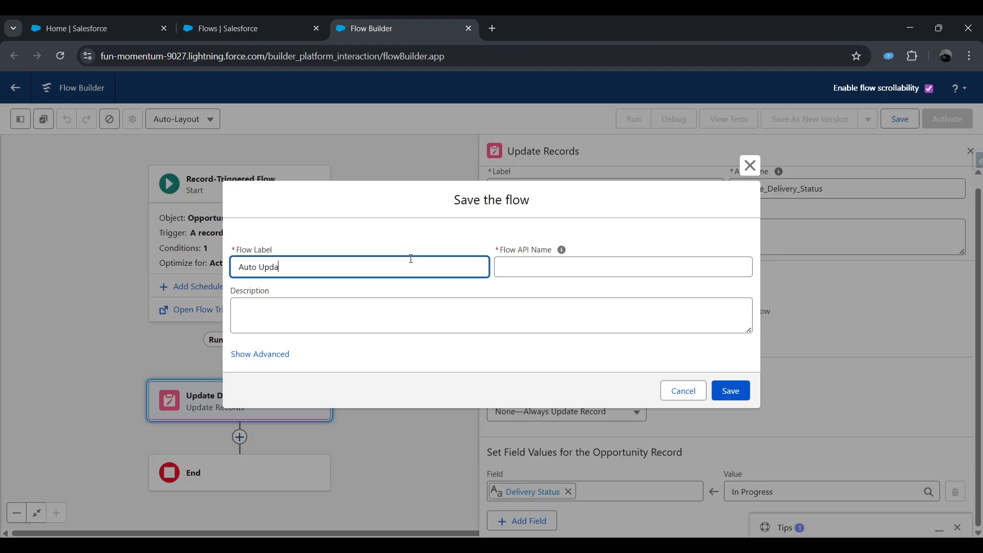
pyautogui.write('te Delivery on CLosed won')
pyautogui.click(731, 390)
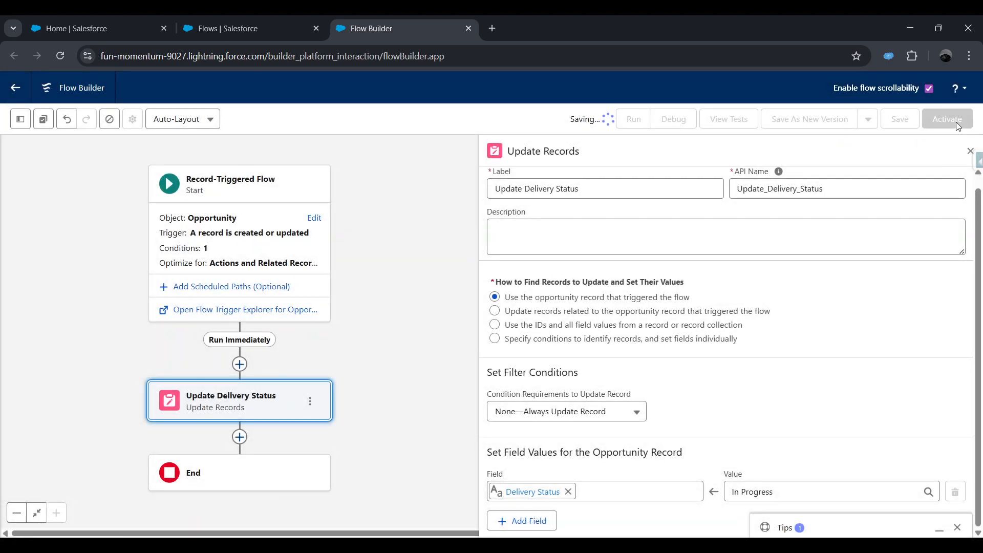
pyautogui.click(952, 121)
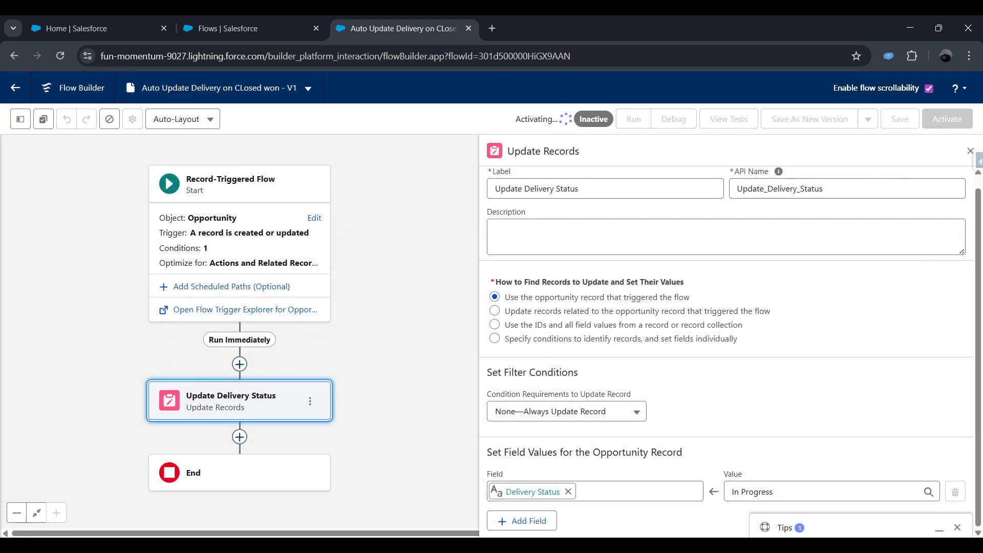